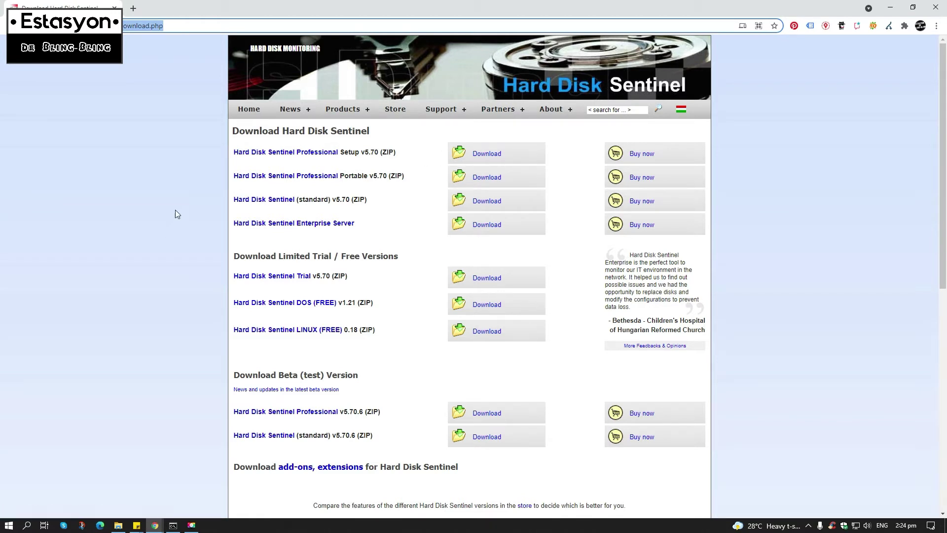
Download the Hard Disk Sentinel Professional Setup v5.70 ZIP and show the downloaded file in its folder
click(488, 155)
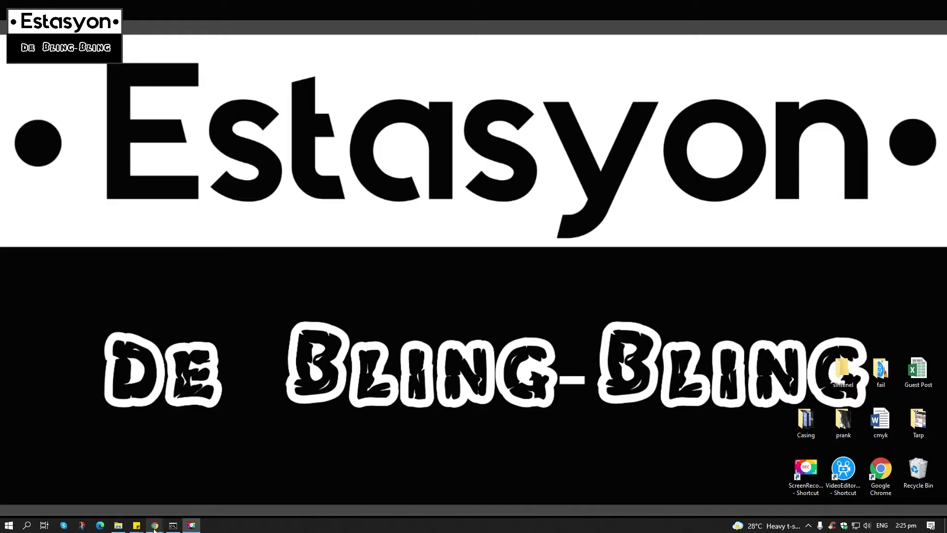
mouse_move(155, 524)
click(213, 499)
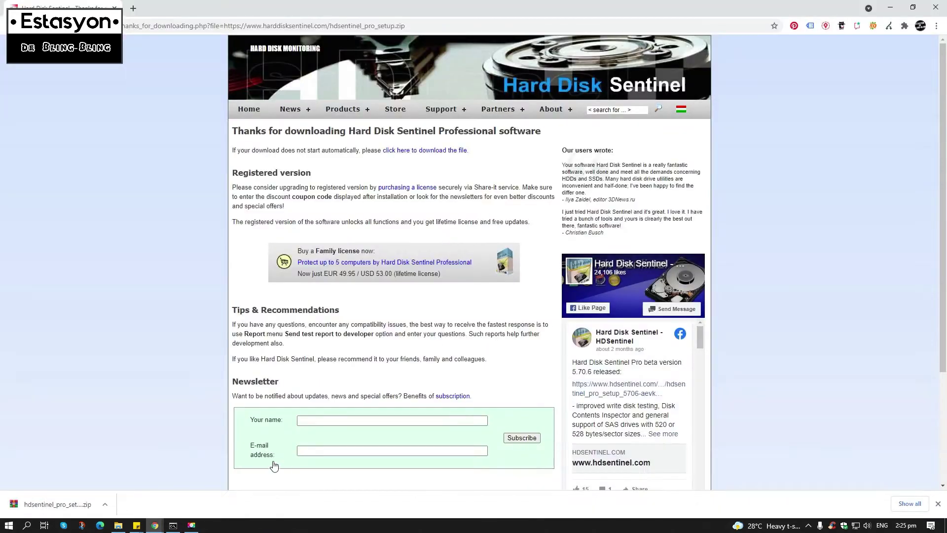
click(105, 504)
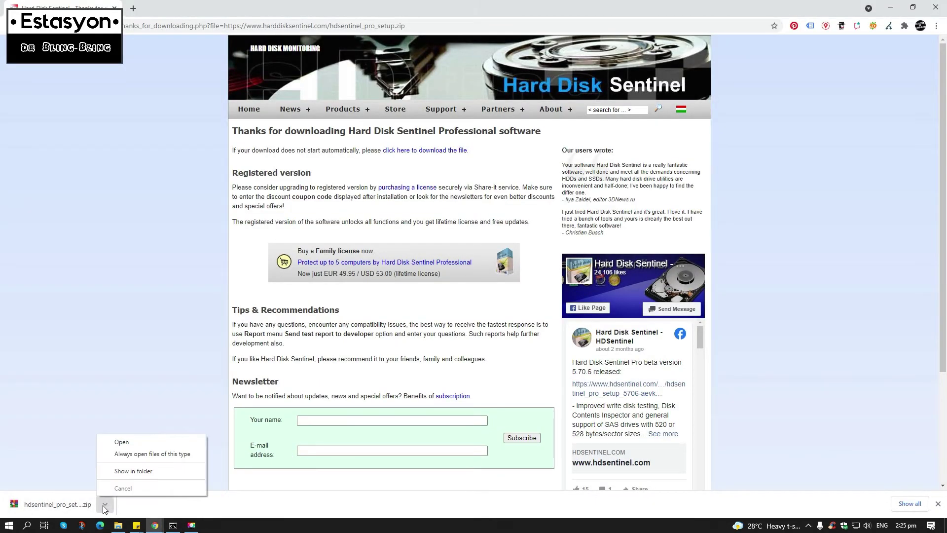
click(133, 471)
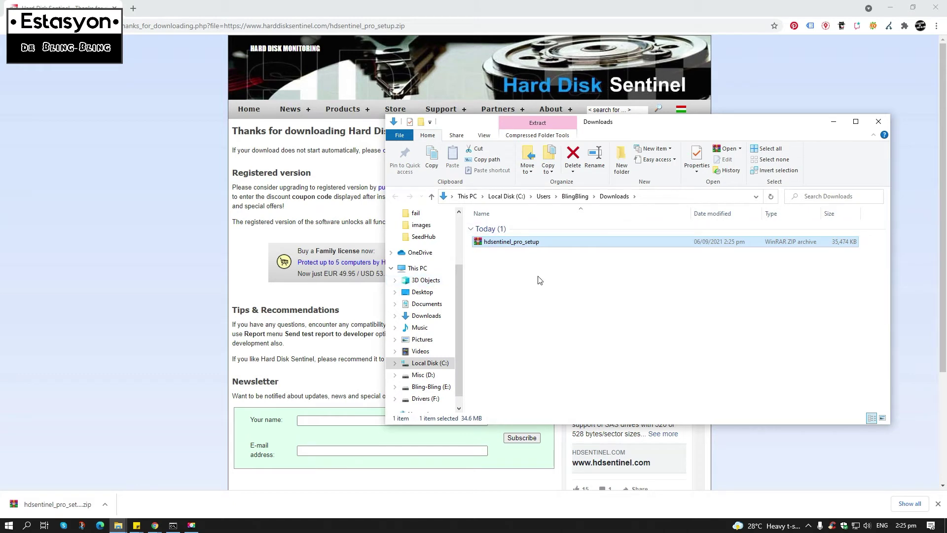
Extract the hdsentinel_pro_setup archive into Downloads and start the extracted installer with English as the setup language
right_click(506, 245)
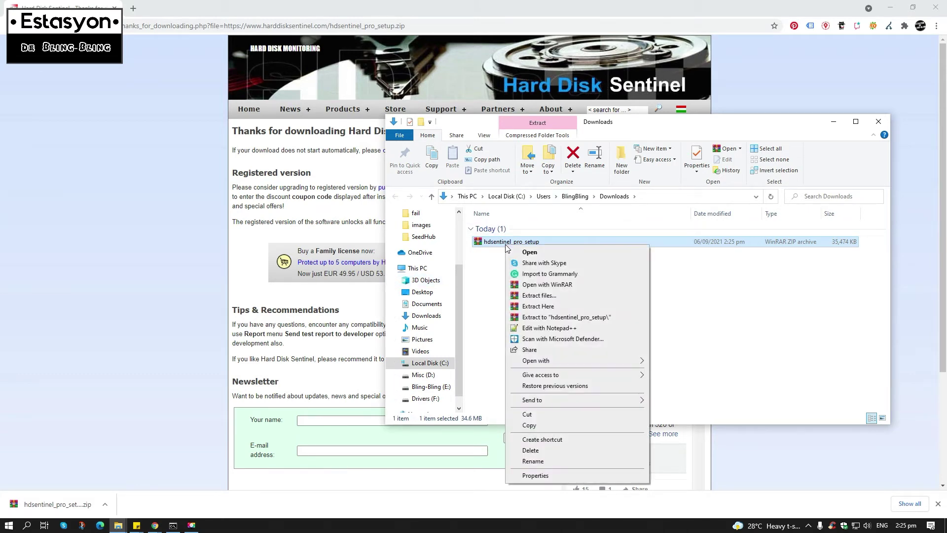
click(554, 306)
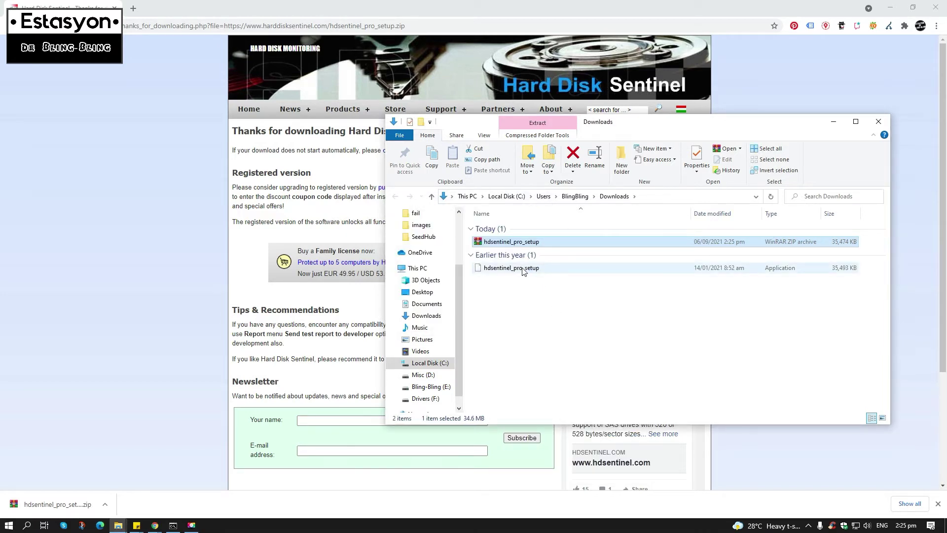
click(524, 271)
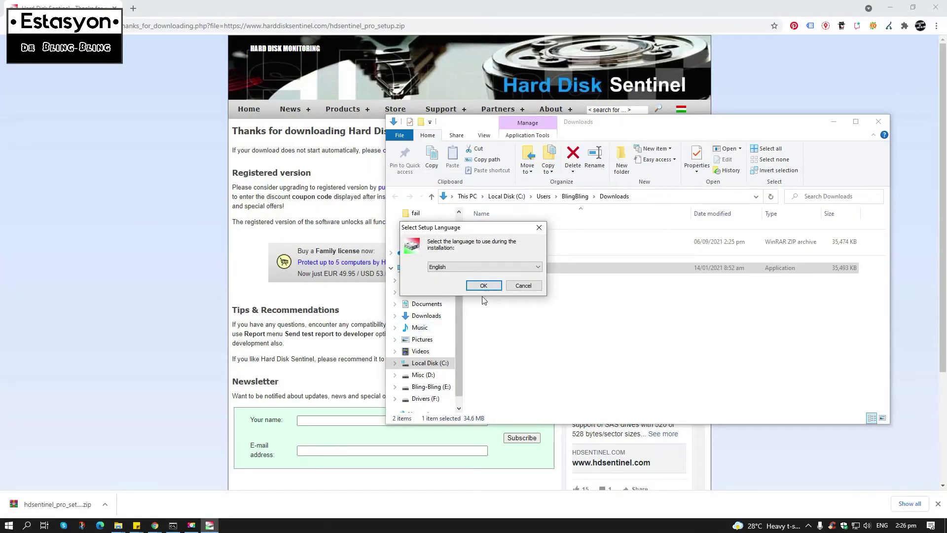
click(483, 286)
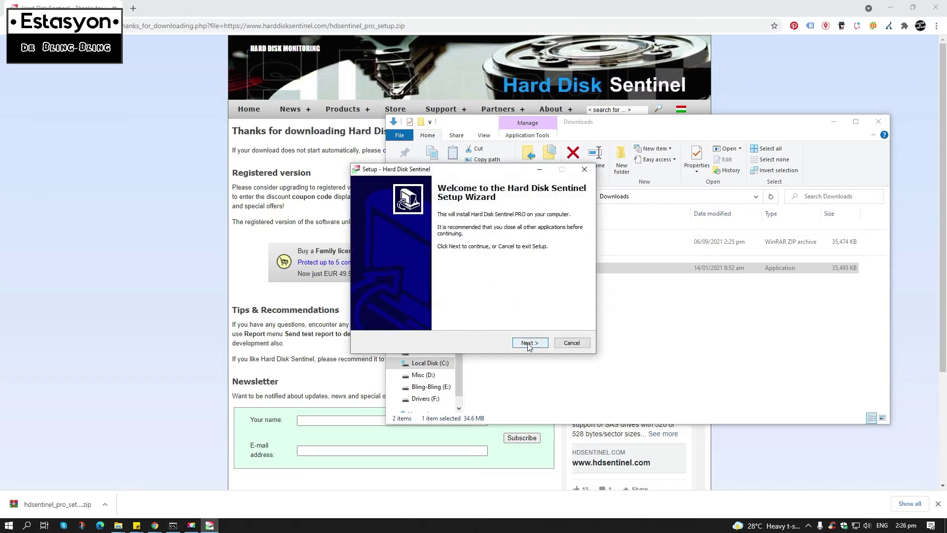
Accept the license agreement and install Hard Disk Sentinel in the default folders with desktop and Quick Launch icons
click(527, 343)
click(406, 313)
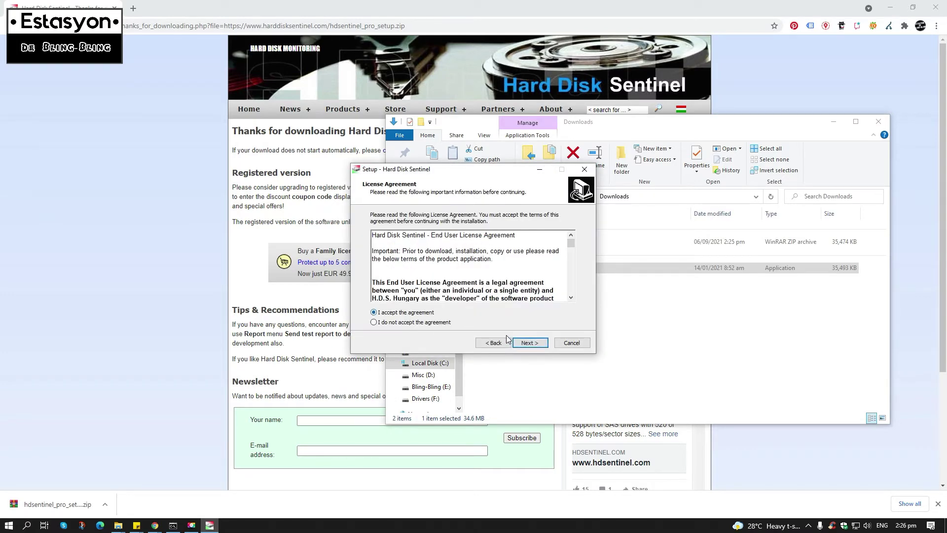
click(526, 344)
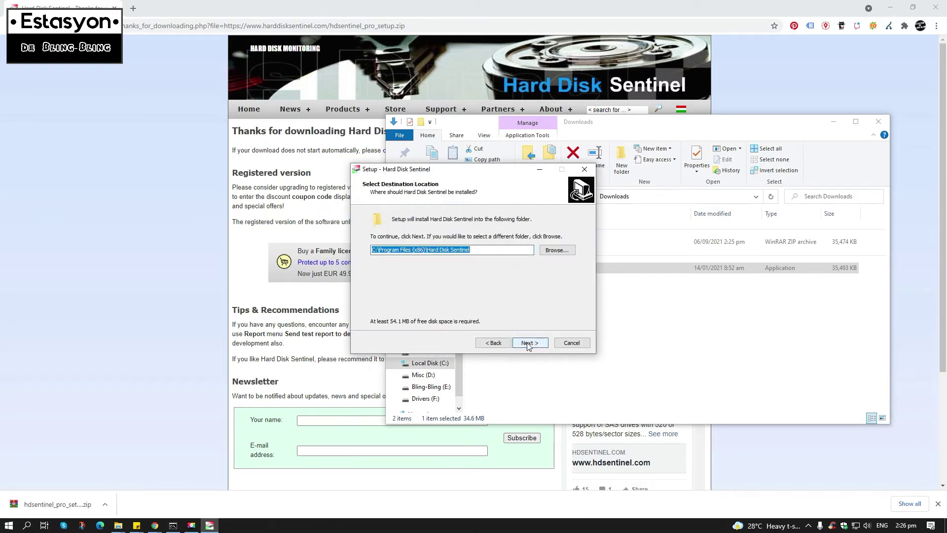
click(527, 344)
click(527, 344)
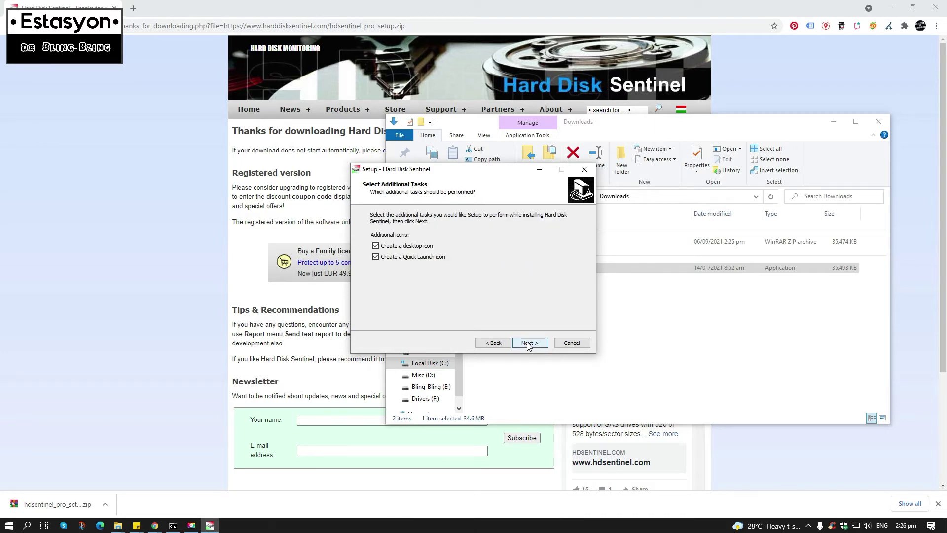
click(398, 260)
click(528, 343)
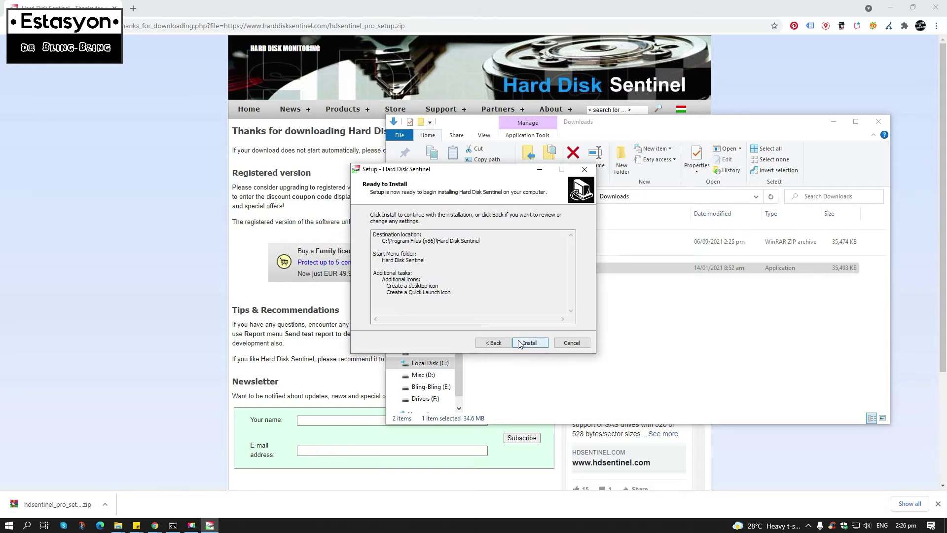
click(528, 344)
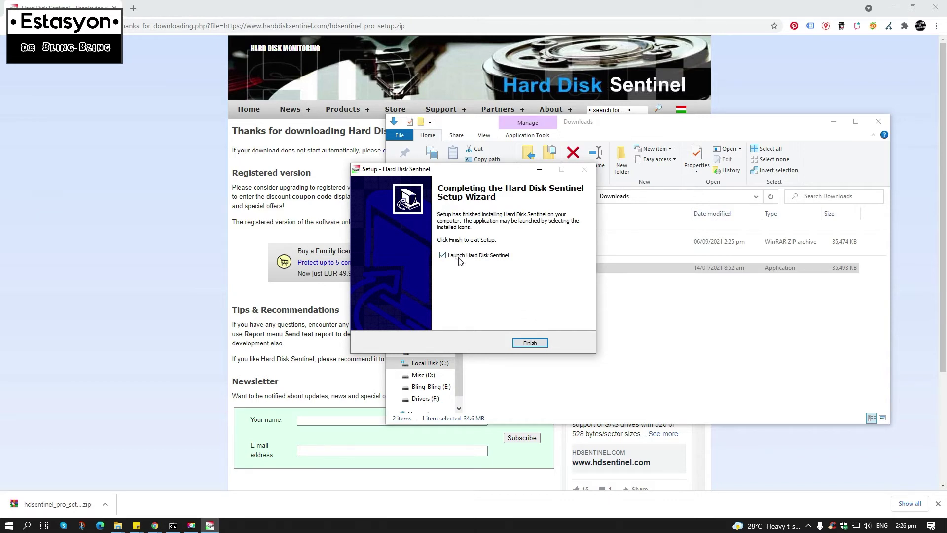
Finish the setup with Hard Disk Sentinel launched, and maximize its window after dismissing the evaluation notice
click(530, 343)
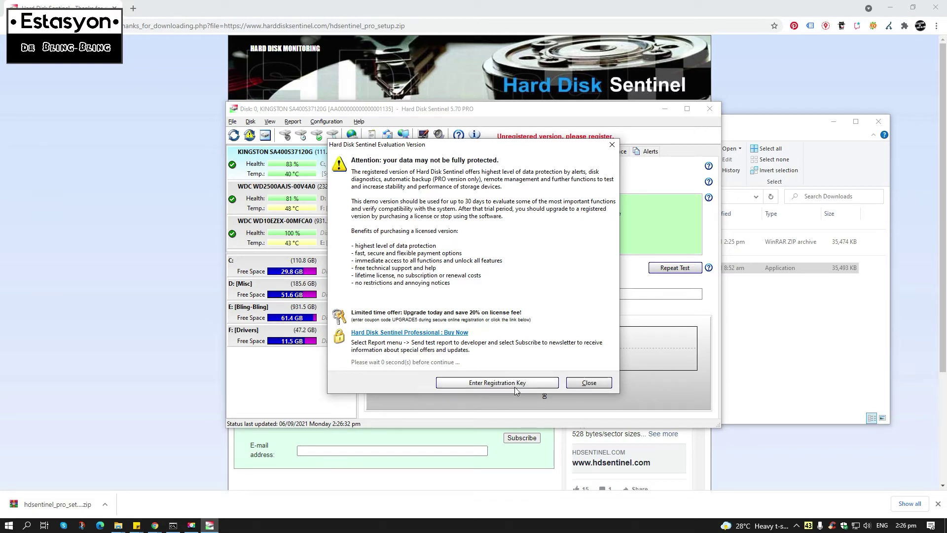
click(587, 384)
click(687, 109)
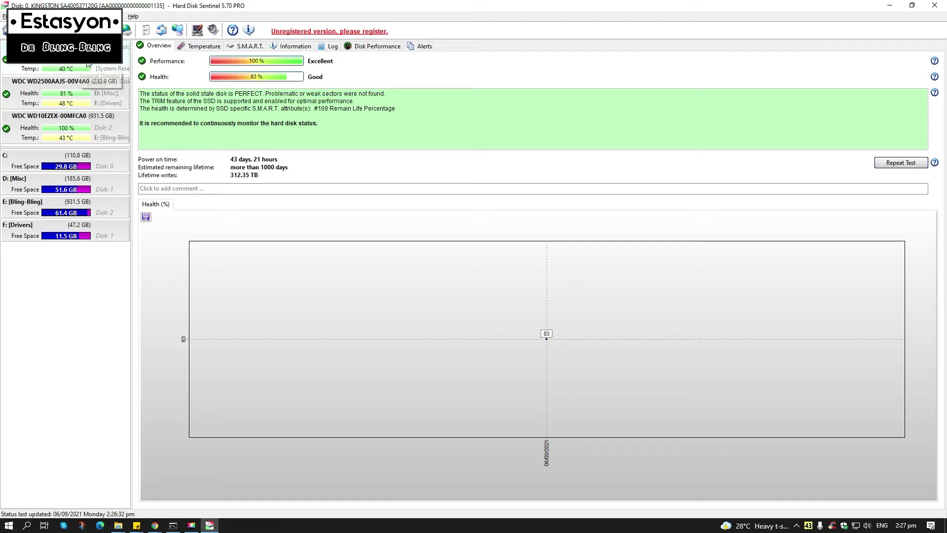
Compare the health and status overviews of the WDC WD2500AAJS and WDC WD10EZEX hard disks
click(67, 99)
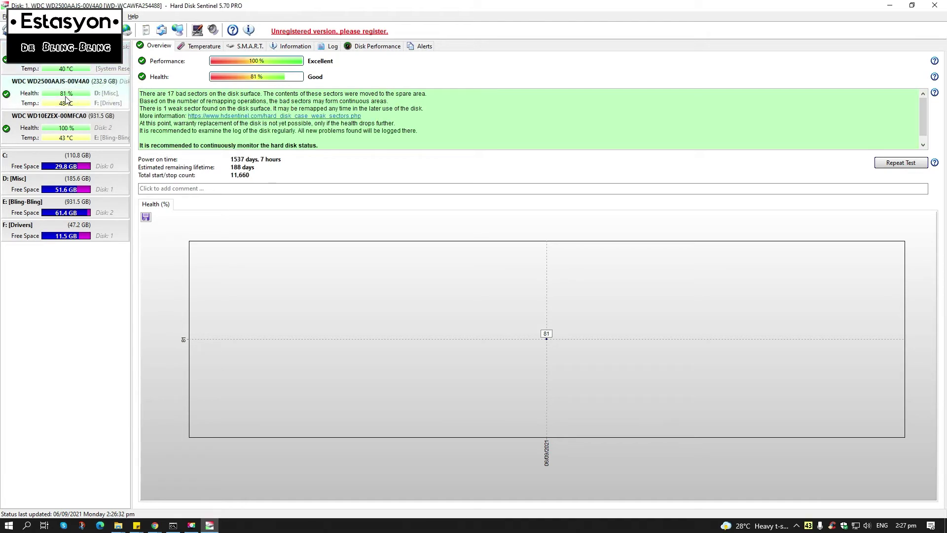
click(67, 124)
click(72, 107)
click(67, 124)
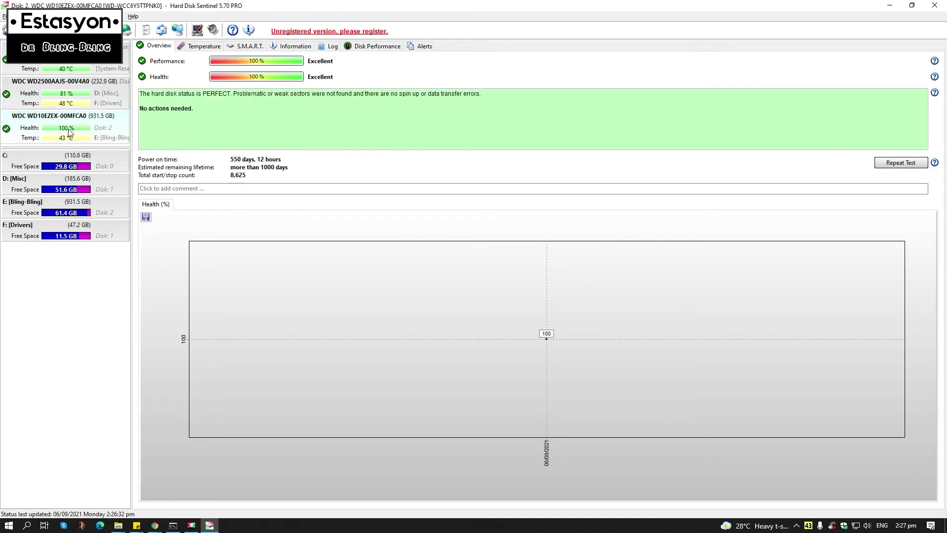
click(76, 100)
click(72, 123)
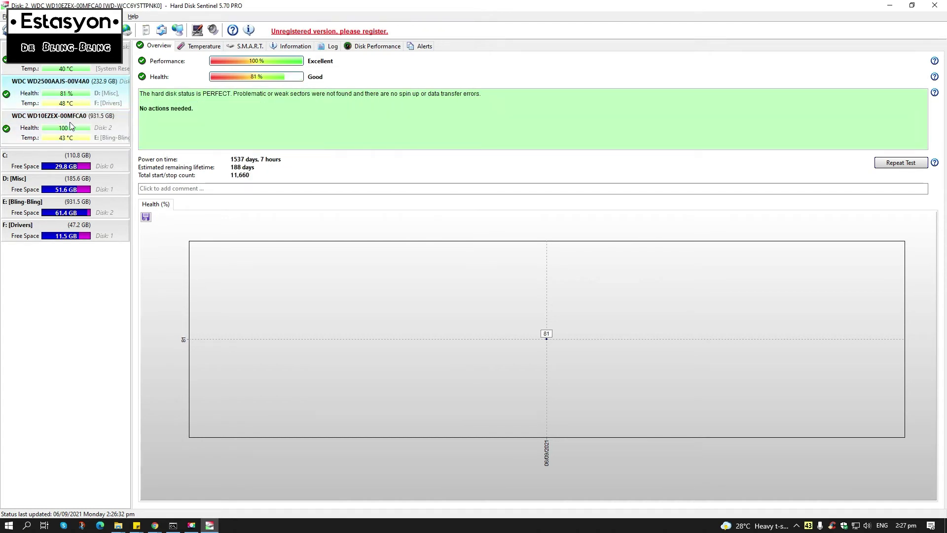
click(70, 105)
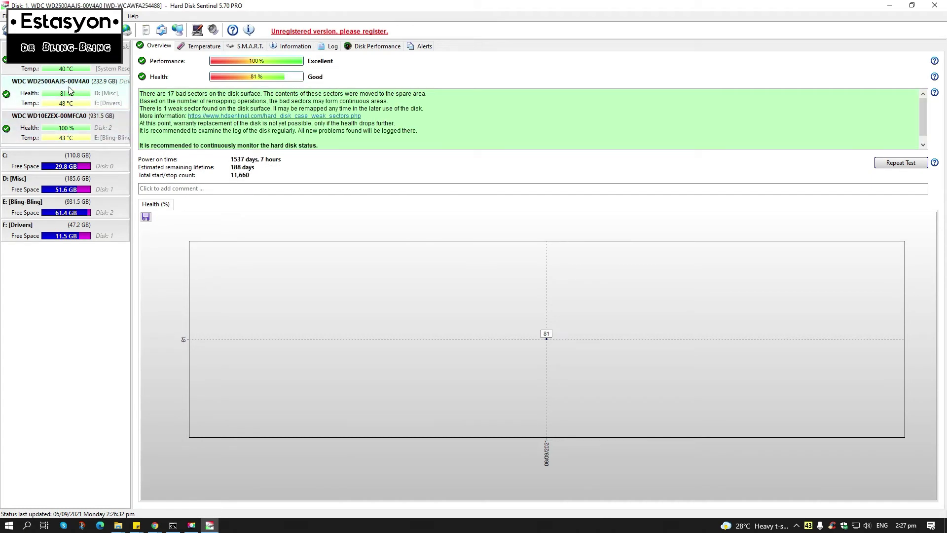
click(67, 124)
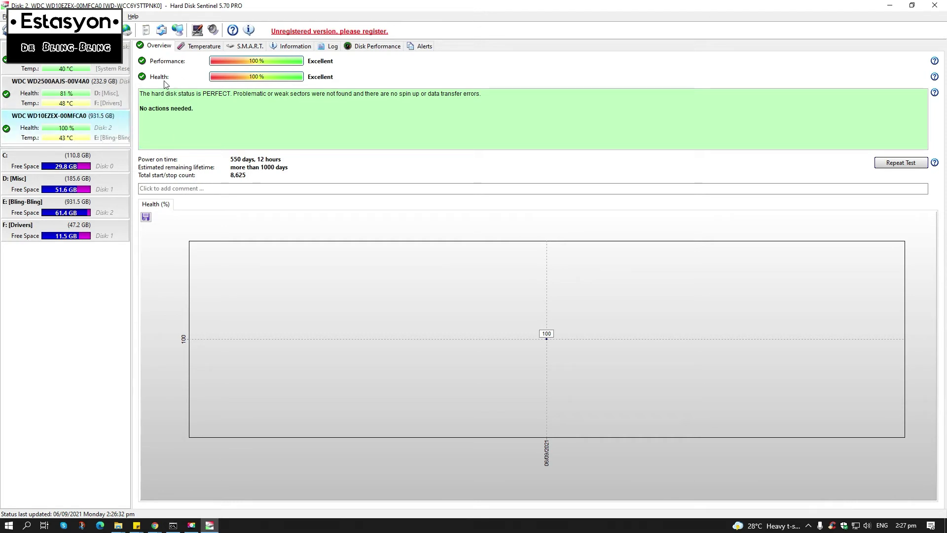
click(106, 95)
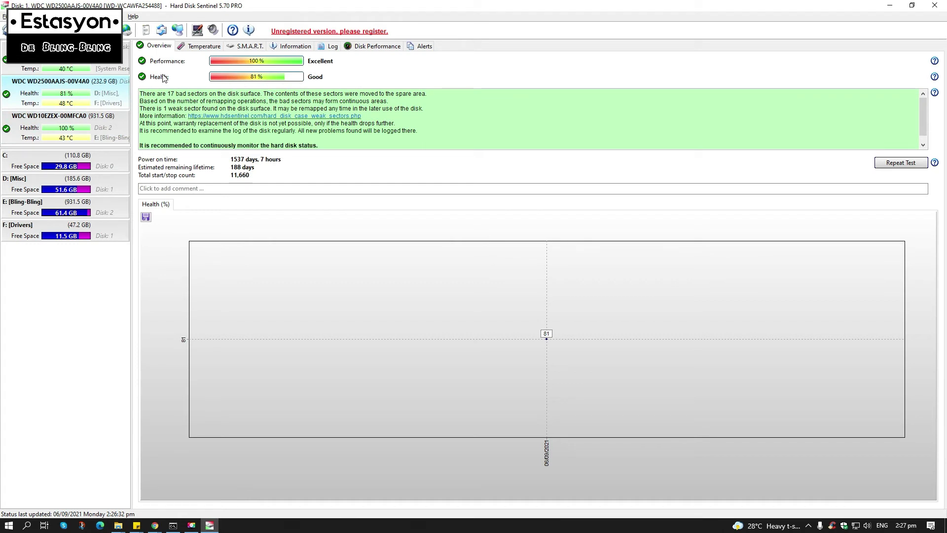
mouse_move(303, 78)
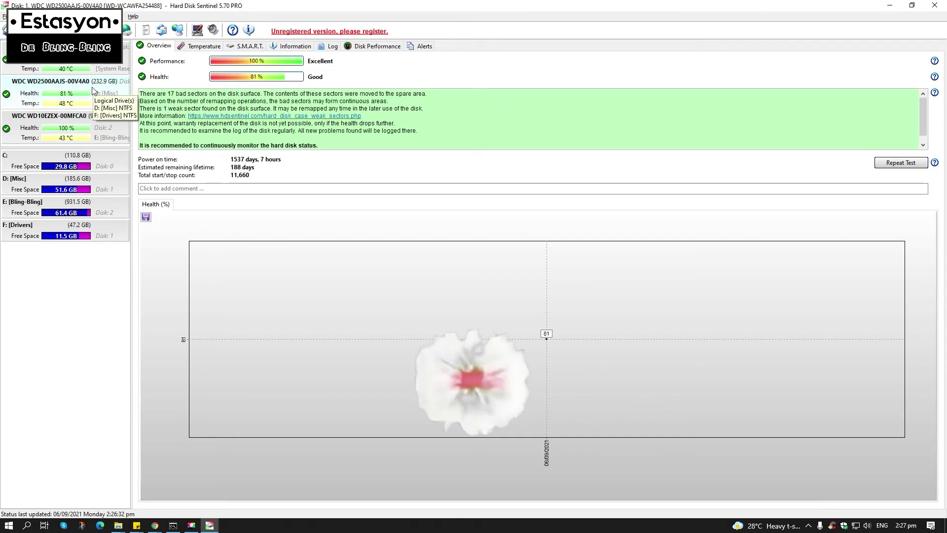
Examine the Kingston SSD's health rating and compare it with the WDC disks, reading the WD2500AAJS status description
click(88, 69)
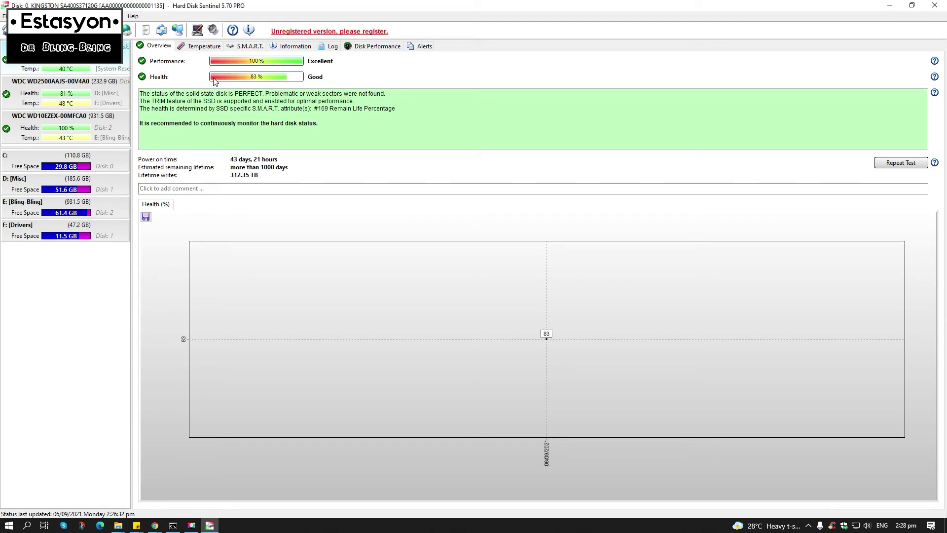
mouse_move(216, 80)
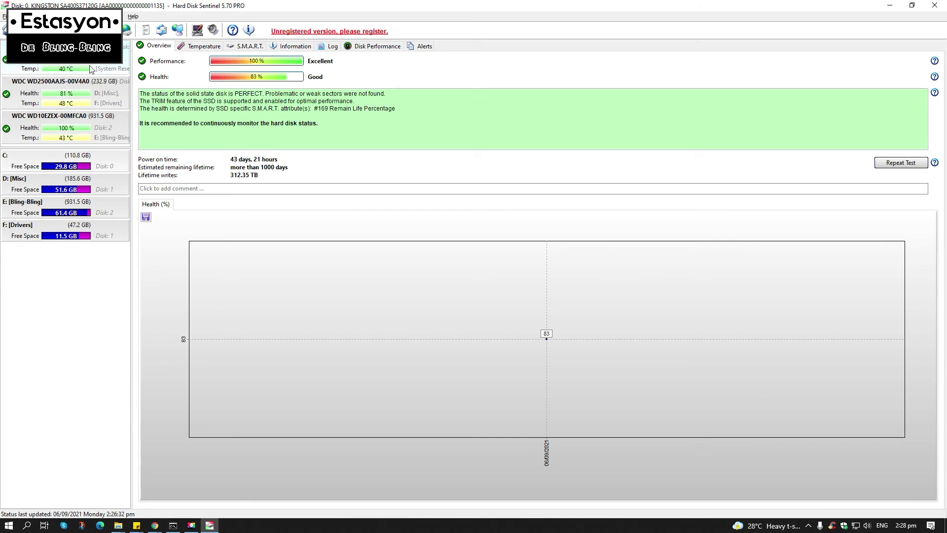
click(75, 98)
click(69, 128)
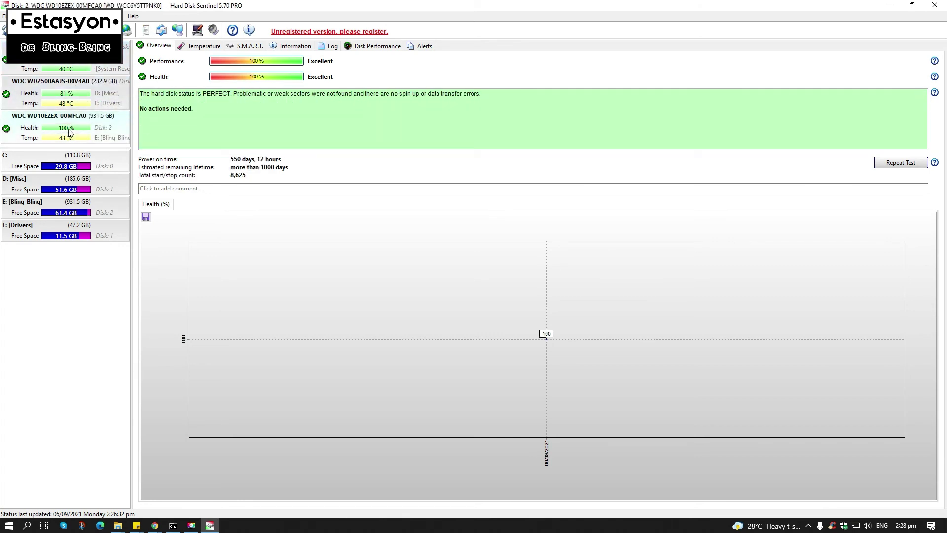
click(76, 102)
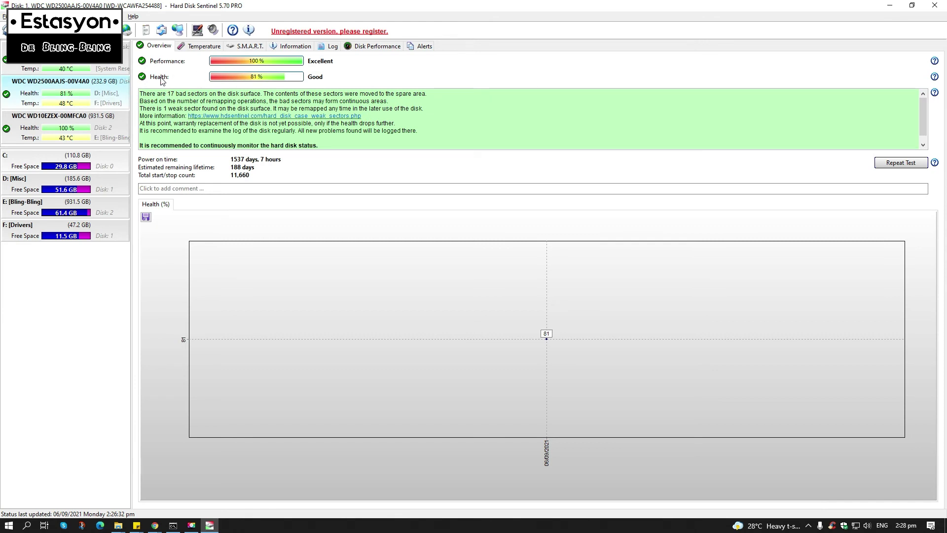
mouse_move(262, 80)
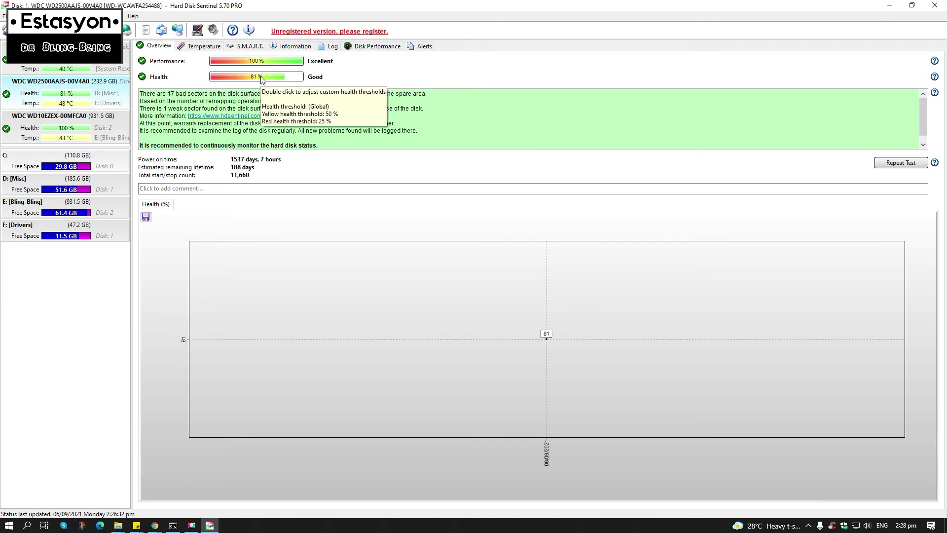
mouse_move(145, 96)
mouse_down()
mouse_move(420, 129)
mouse_move(425, 143)
mouse_up()
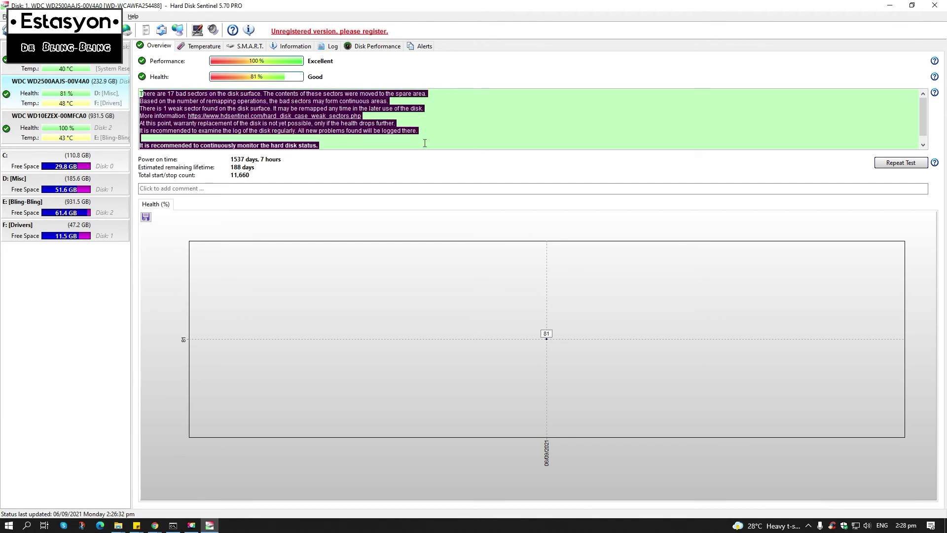
click(445, 120)
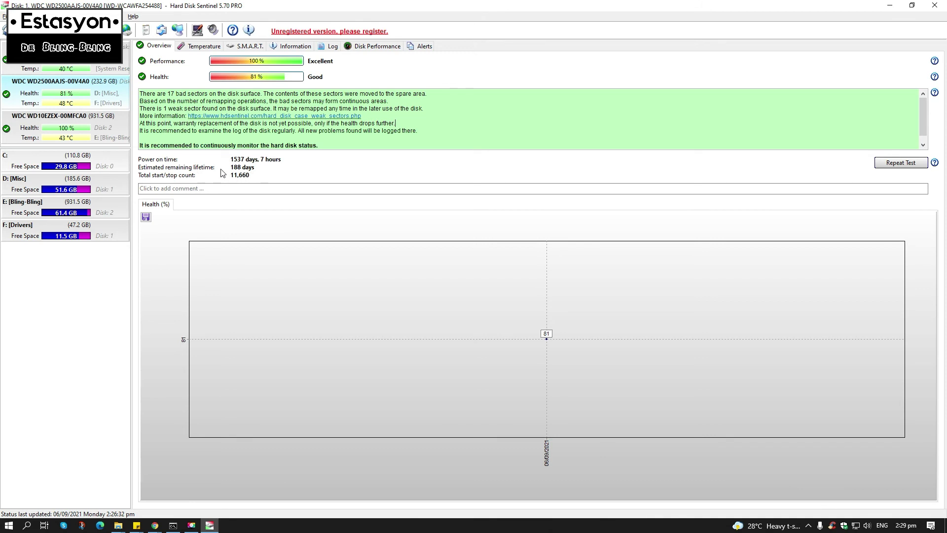
Review the Kingston SSD's temperature, S.M.A.R.T. attributes, information, log, disk performance and alerts, and return to its overview
click(49, 62)
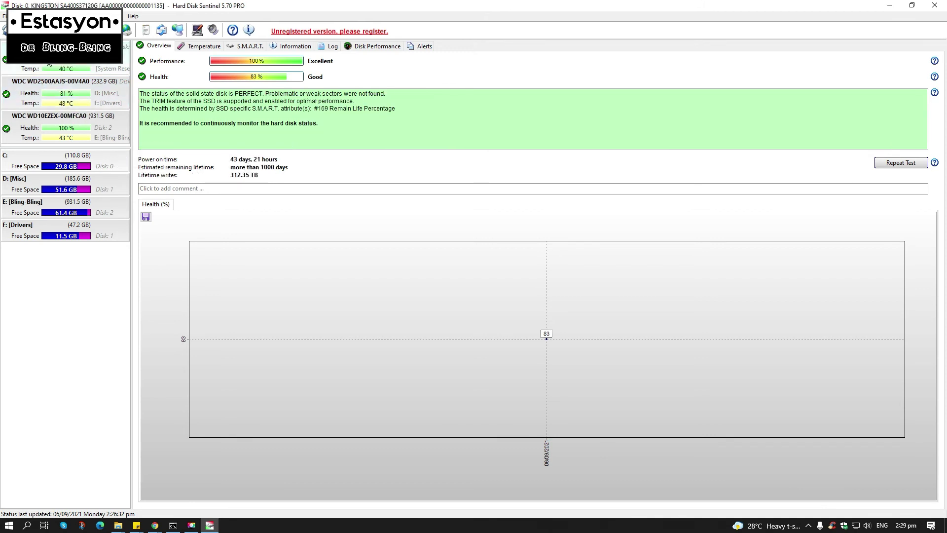
click(48, 128)
click(67, 69)
click(192, 49)
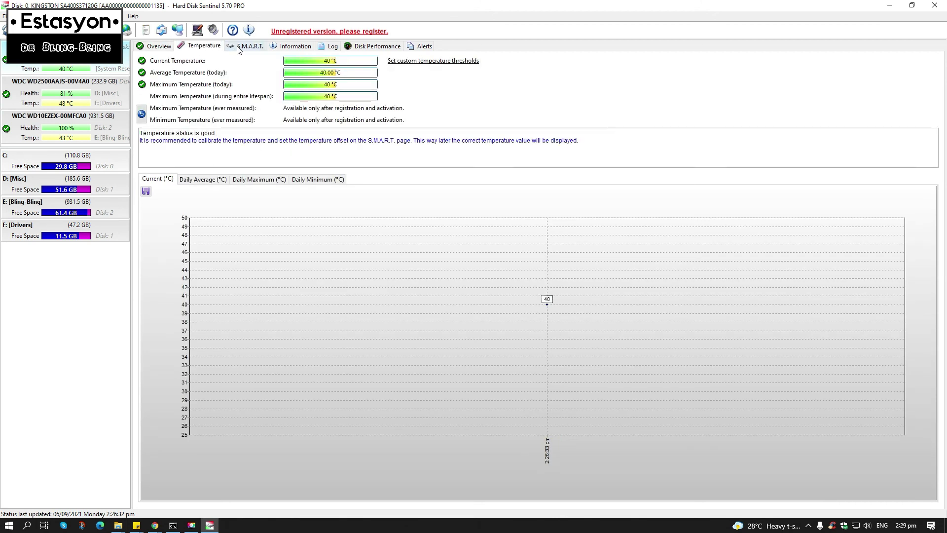
click(250, 47)
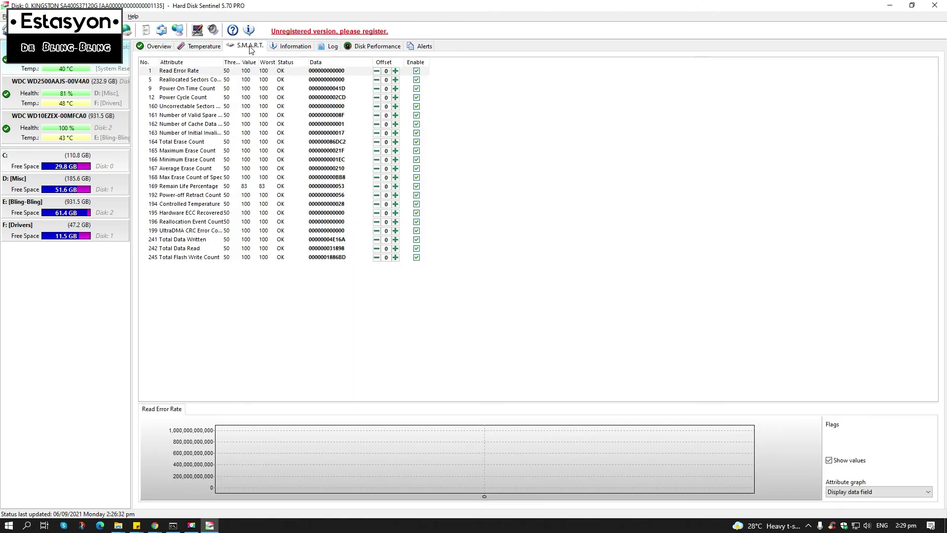
click(280, 48)
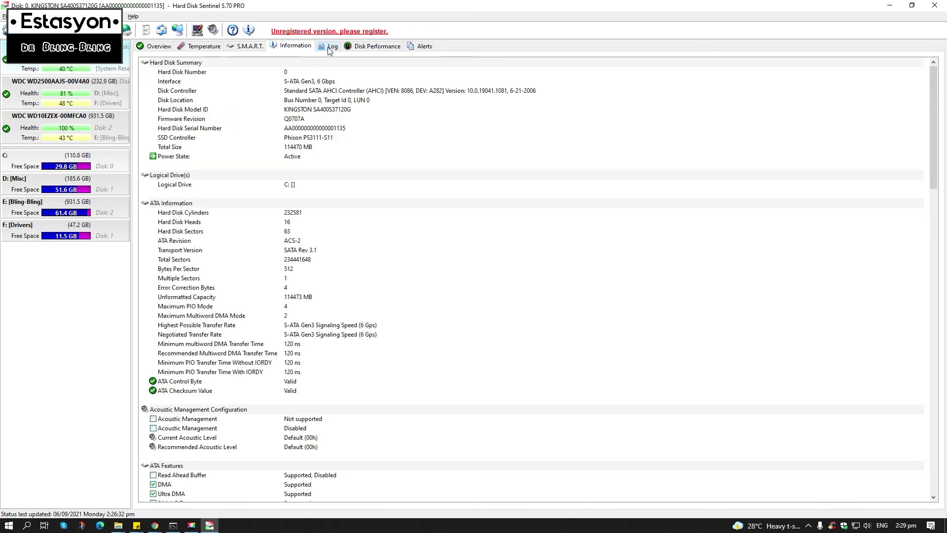
click(331, 49)
click(368, 49)
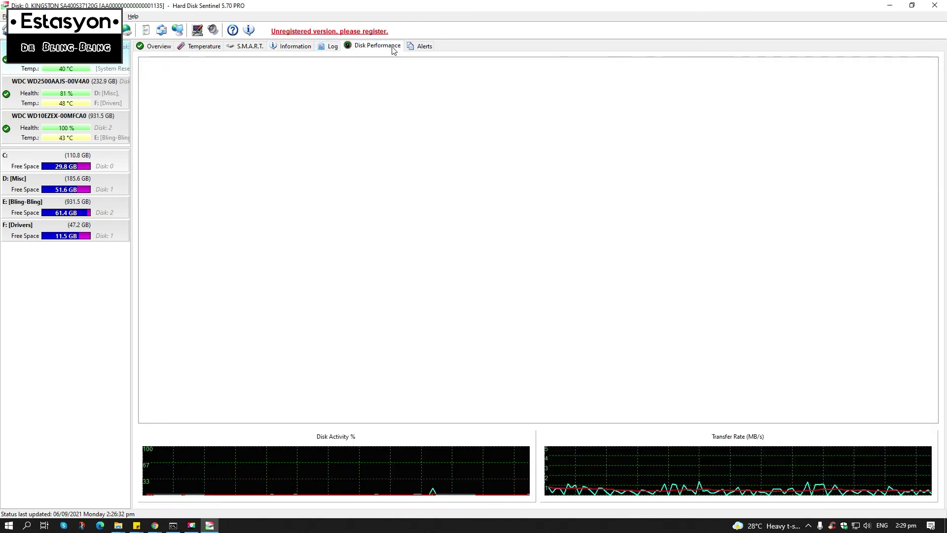
click(424, 49)
click(249, 48)
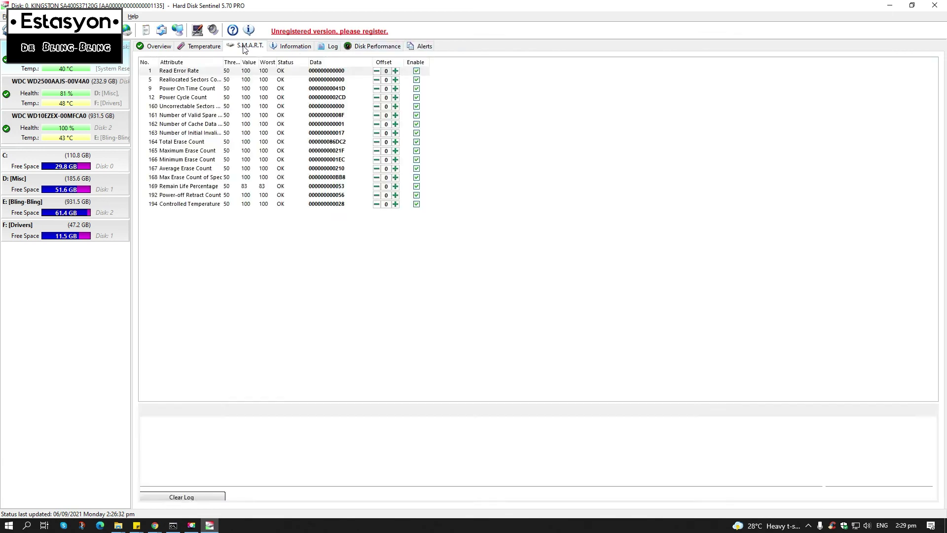
click(195, 48)
click(159, 47)
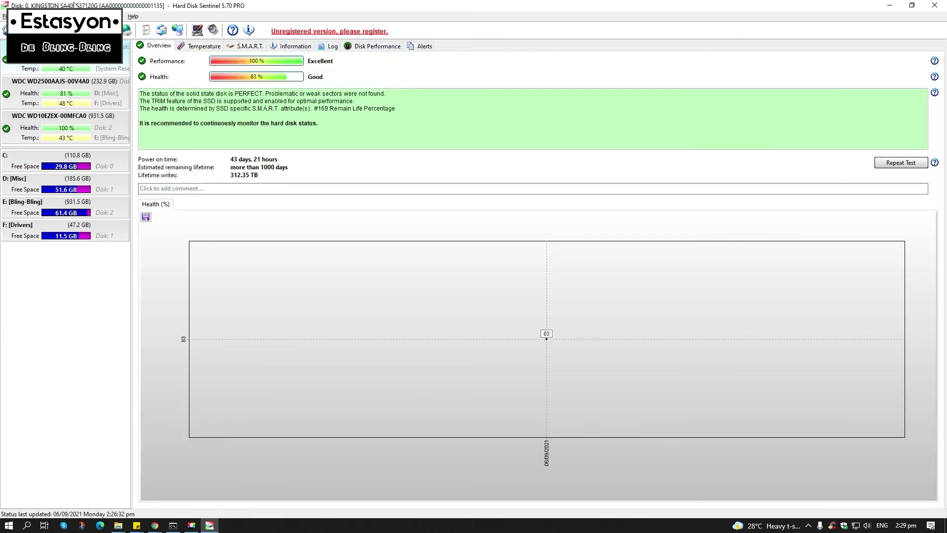